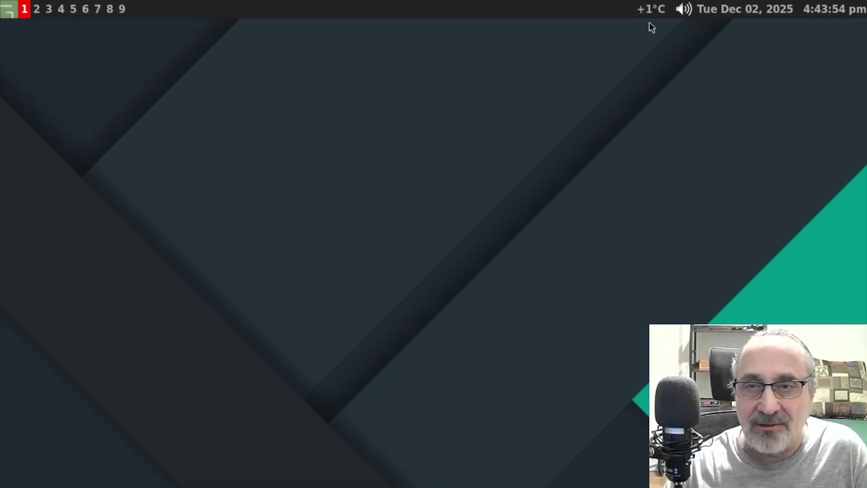
- Drag the top-bar volume slider all the way down to mute the sound
{"action": "left_click", "coordinate": [683, 9]}
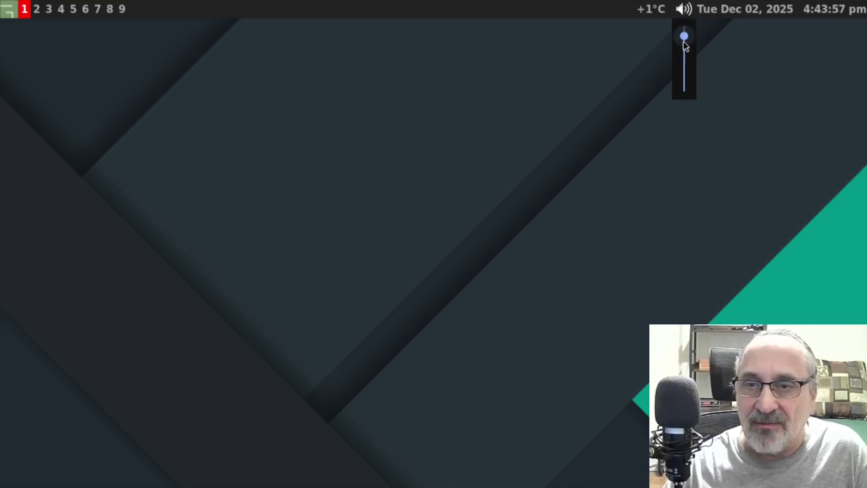
{"action": "mouse_move", "coordinate": [683, 42]}
{"action": "left_mouse_down"}
{"action": "mouse_move", "coordinate": [687, 99]}
{"action": "mouse_move", "coordinate": [684, 26]}
{"action": "left_mouse_up"}
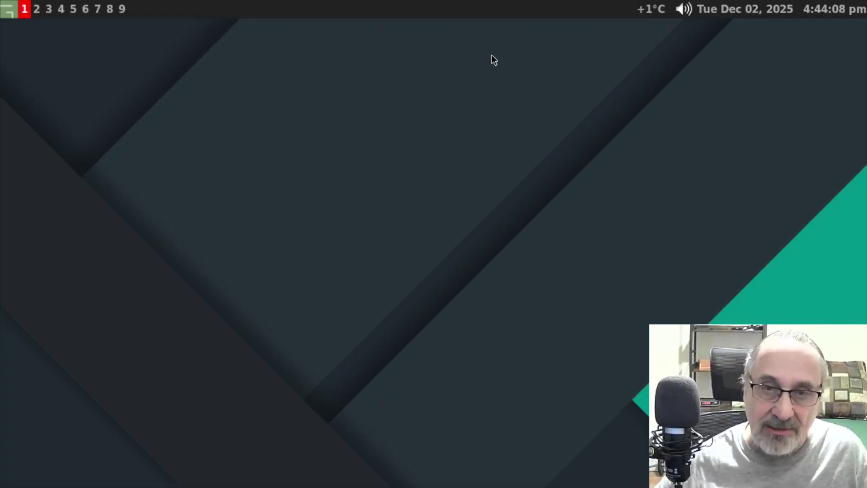
{"action": "right_click", "coordinate": [316, 74]}
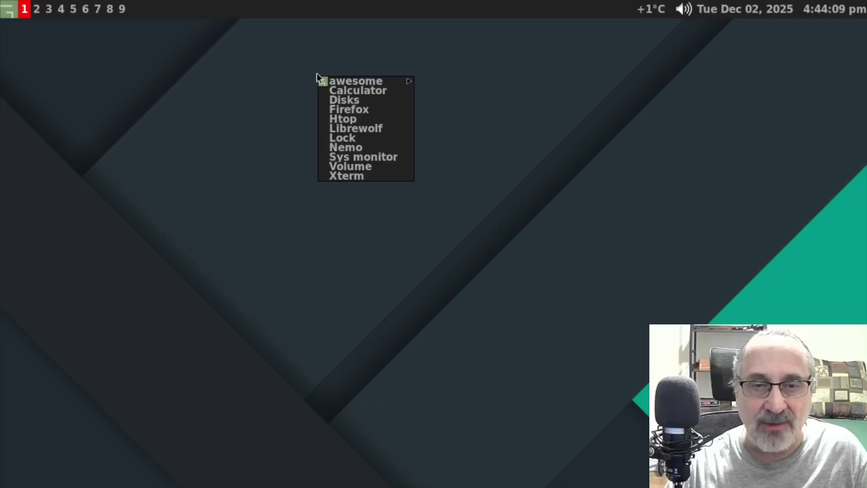
{"action": "left_click", "coordinate": [378, 120]}
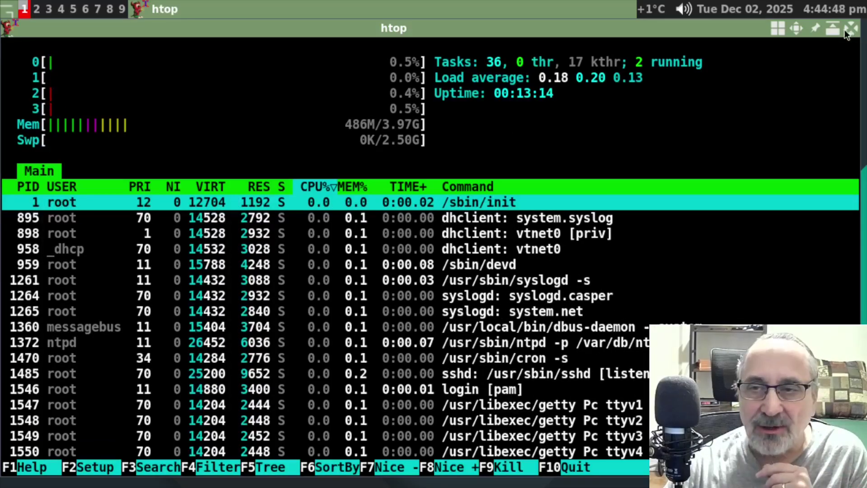
- Close htop and launch LibreWolf from the desktop menu
{"action": "left_click", "coordinate": [847, 28]}
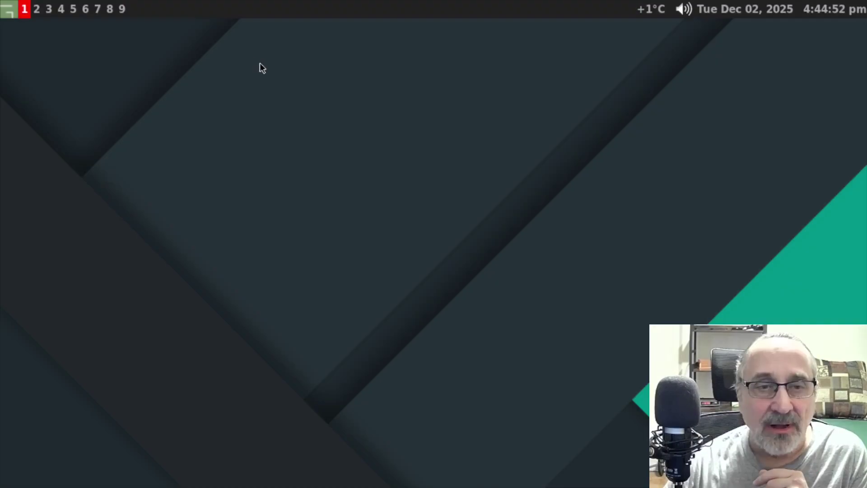
{"action": "right_click", "coordinate": [291, 72]}
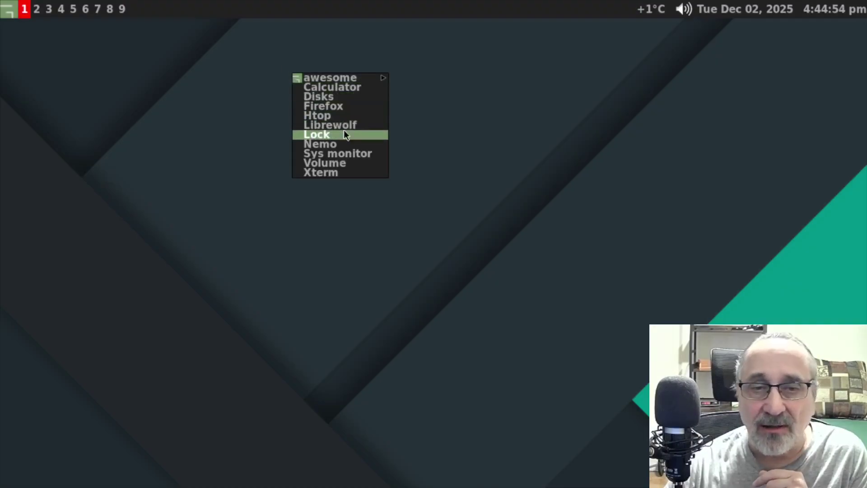
{"action": "left_click", "coordinate": [381, 125]}
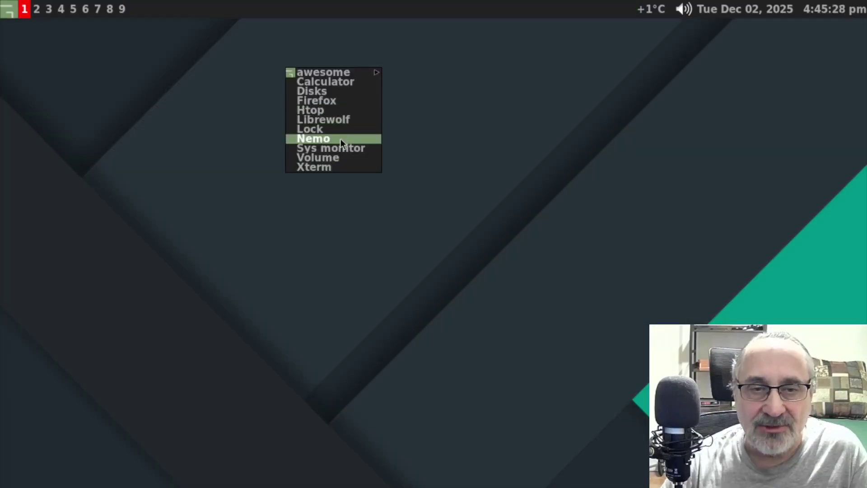
- Open Nemo at Home, shrink its icons with Ctrl+-, then close it
{"action": "left_click", "coordinate": [340, 140]}
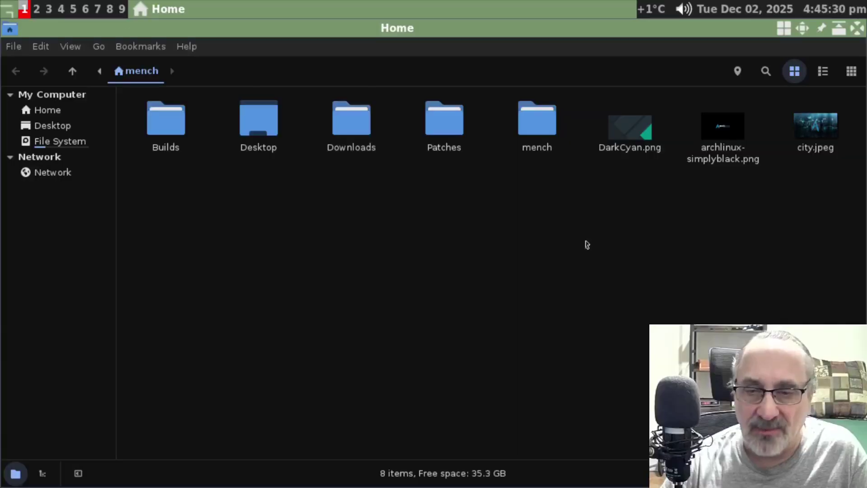
{"action": "key", "text": "ctrl+minus"}
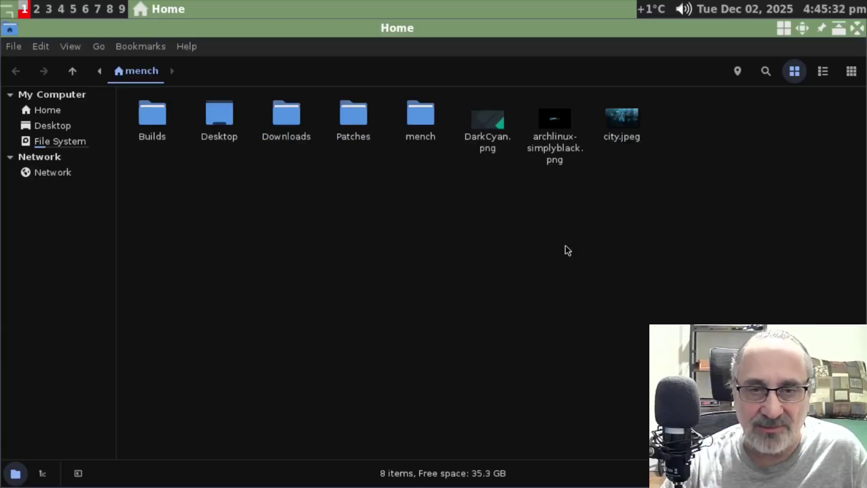
{"action": "left_click", "coordinate": [858, 28]}
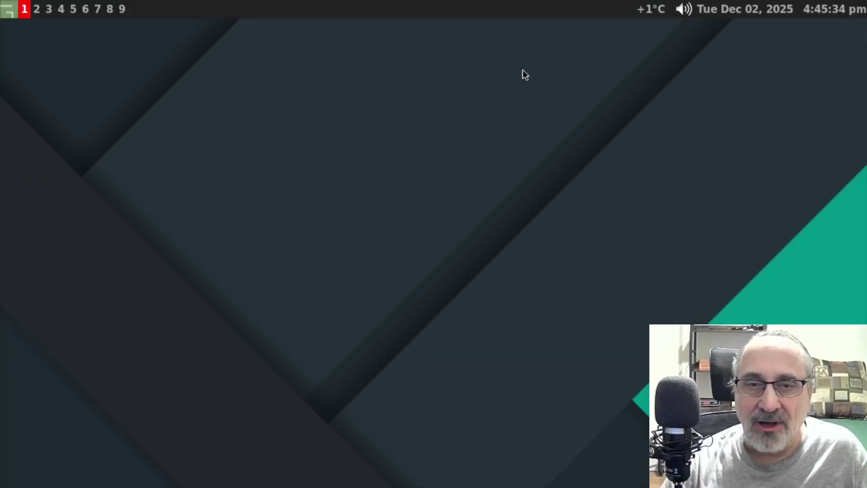
- Launch xterm from the desktop menu, run fastfetch, then clear the screen with Ctrl+L
{"action": "right_click", "coordinate": [312, 110]}
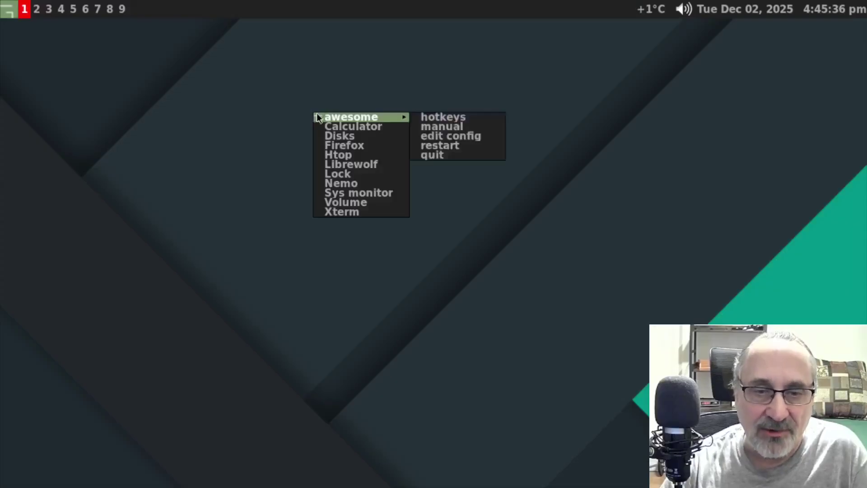
{"action": "left_click", "coordinate": [342, 212]}
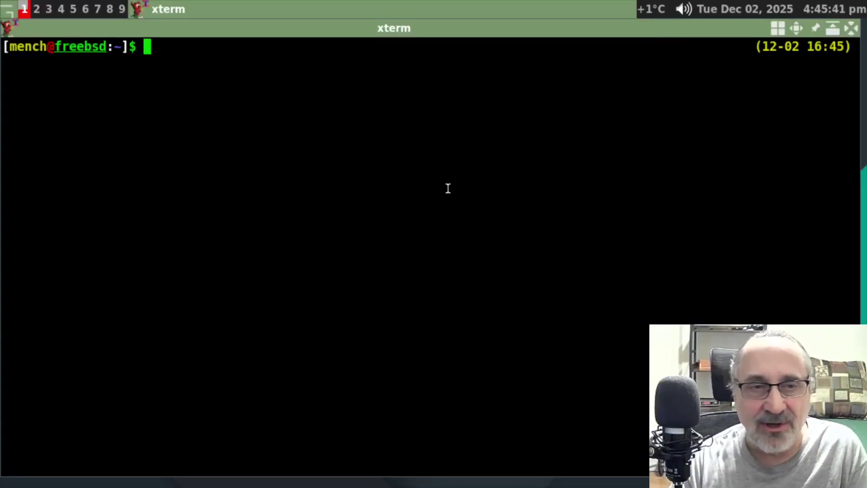
{"action": "type", "text": "fastfetch"}
{"action": "key", "text": "Return"}
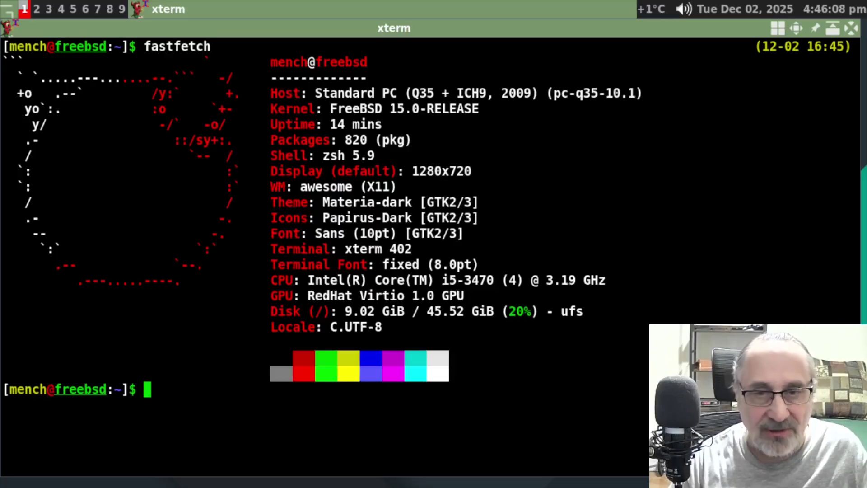
{"action": "key", "text": "ctrl+l"}
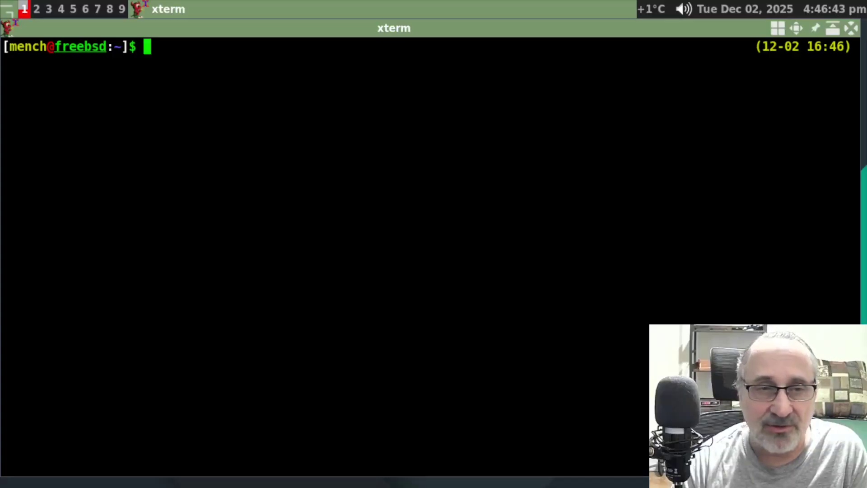
- Open the awesome rc.lua config in vim using the aweconfig command
{"action": "type", "text": "a"}
{"action": "key", "text": "BackSpace"}
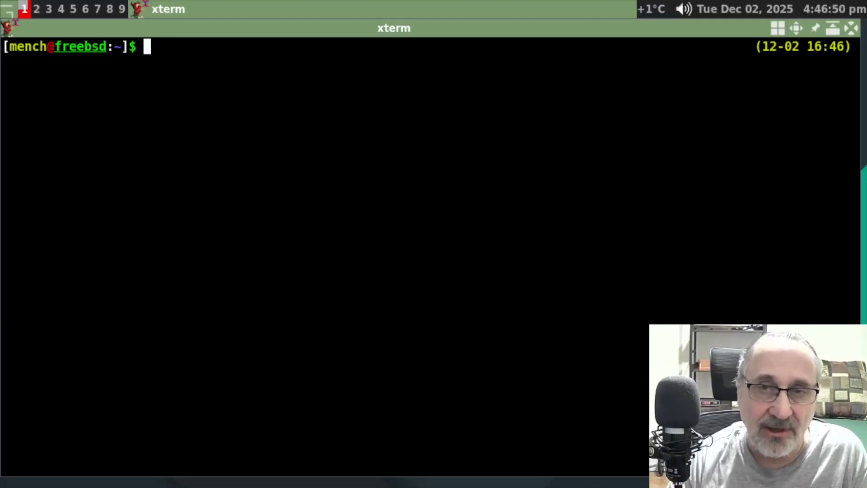
{"action": "type", "text": "awe"}
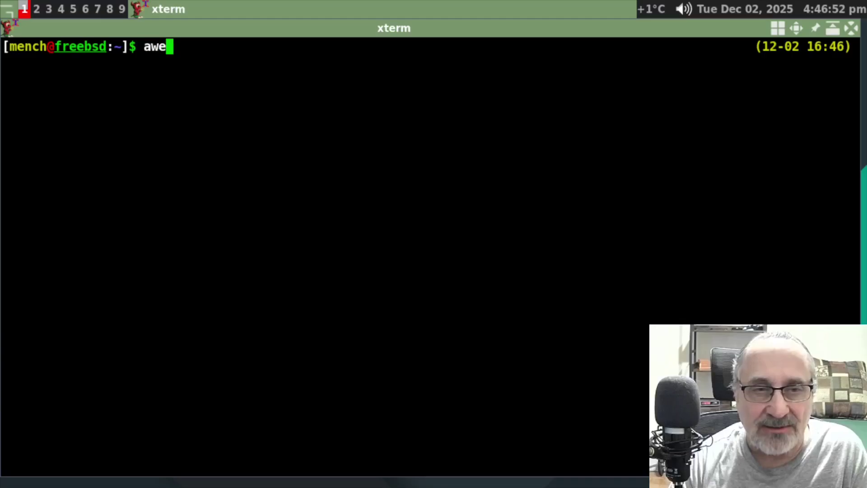
{"action": "type", "text": "config"}
{"action": "key", "text": "Return"}
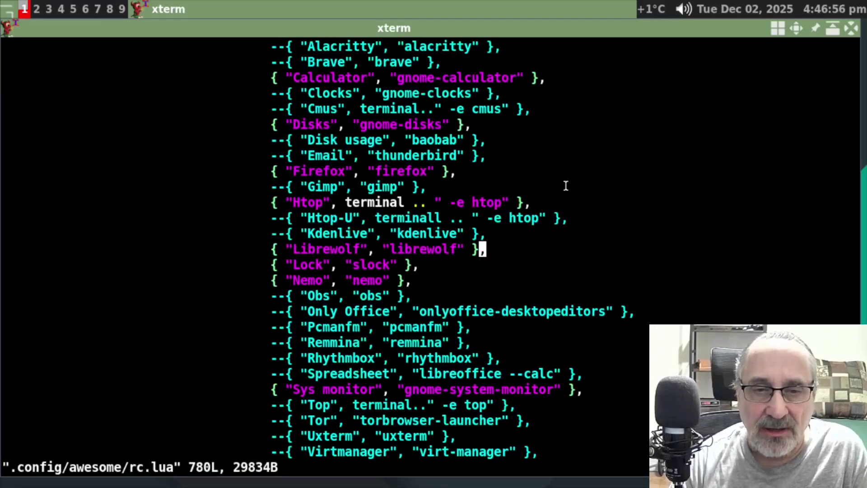
- Uncomment the Pcmanfm menu entry in rc.lua
{"action": "key", "text": "k"}
{"action": "key", "text": "k"}
{"action": "key", "text": "k"}
{"action": "key", "text": "k"}
{"action": "key", "text": "k"}
{"action": "key", "text": "k"}
{"action": "key", "text": "k"}
{"action": "key", "text": "k"}
{"action": "key", "text": "k"}
{"action": "key", "text": "k"}
{"action": "key", "text": "k"}
{"action": "key", "text": "k"}
{"action": "key", "text": "k"}
{"action": "key", "text": "k"}
{"action": "key", "text": "k"}
{"action": "key", "text": "k"}
{"action": "key", "text": "k"}
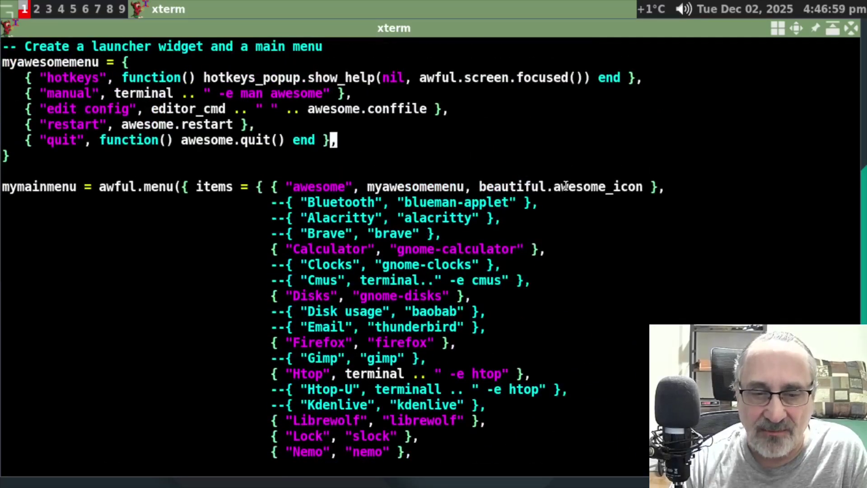
{"action": "key", "text": "j"}
{"action": "key", "text": "j"}
{"action": "key", "text": "j"}
{"action": "key", "text": "j"}
{"action": "key", "text": "j"}
{"action": "key", "text": "j"}
{"action": "key", "text": "j"}
{"action": "key", "text": "j"}
{"action": "key", "text": "j"}
{"action": "key", "text": "j"}
{"action": "key", "text": "j"}
{"action": "key", "text": "j"}
{"action": "key", "text": "j"}
{"action": "key", "text": "j"}
{"action": "key", "text": "j"}
{"action": "key", "text": "j"}
{"action": "key", "text": "j"}
{"action": "key", "text": "j"}
{"action": "key", "text": "j"}
{"action": "key", "text": "j"}
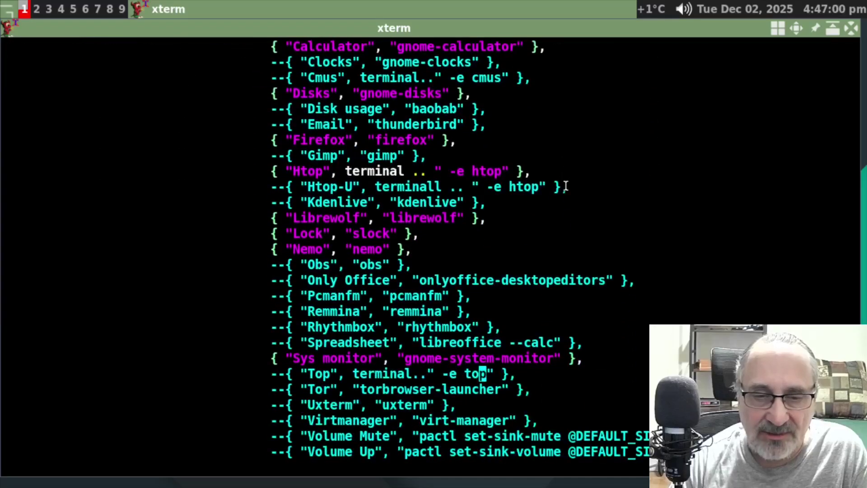
{"action": "key", "text": "k"}
{"action": "key", "text": "k"}
{"action": "key", "text": "k"}
{"action": "key", "text": "k"}
{"action": "key", "text": "k"}
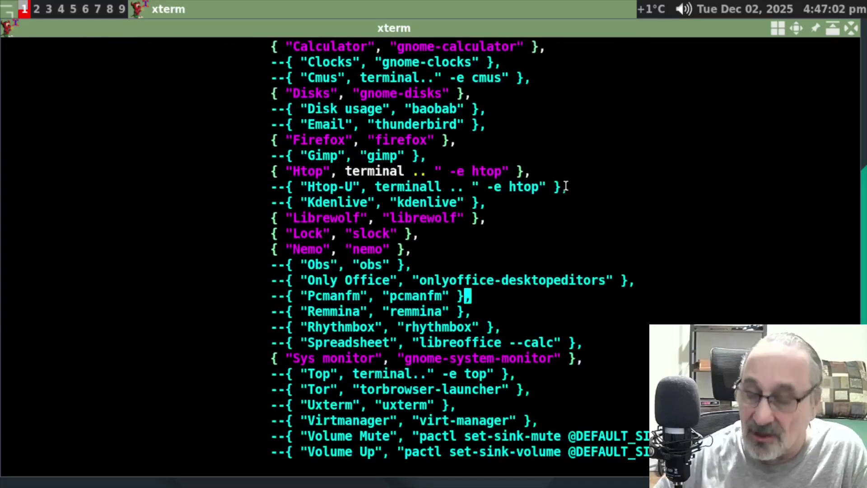
{"action": "key", "text": "0"}
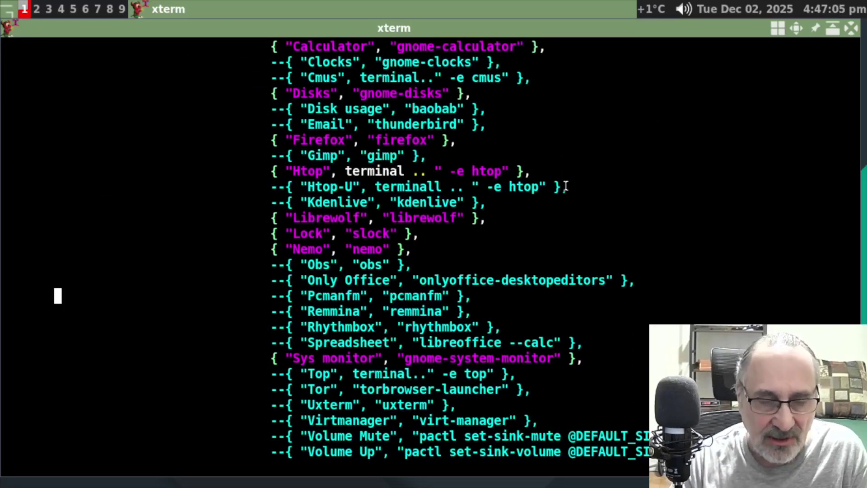
{"action": "key", "text": "w"}
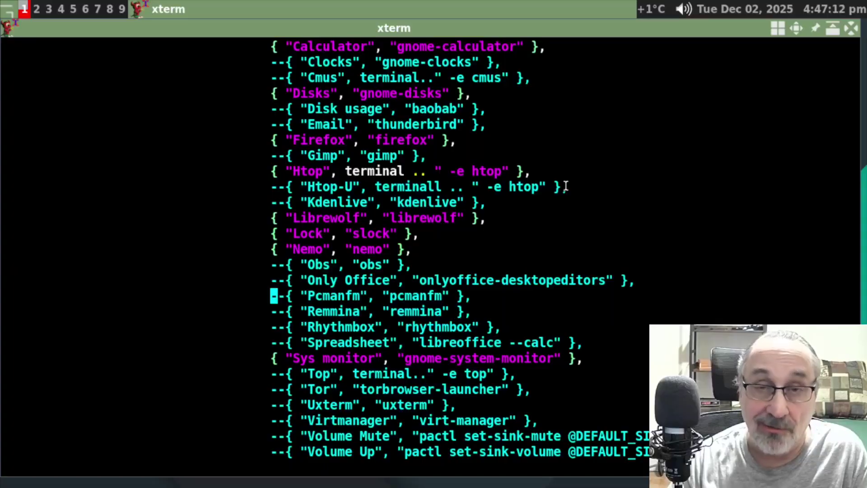
{"action": "key", "text": "x"}
{"action": "key", "text": "x"}
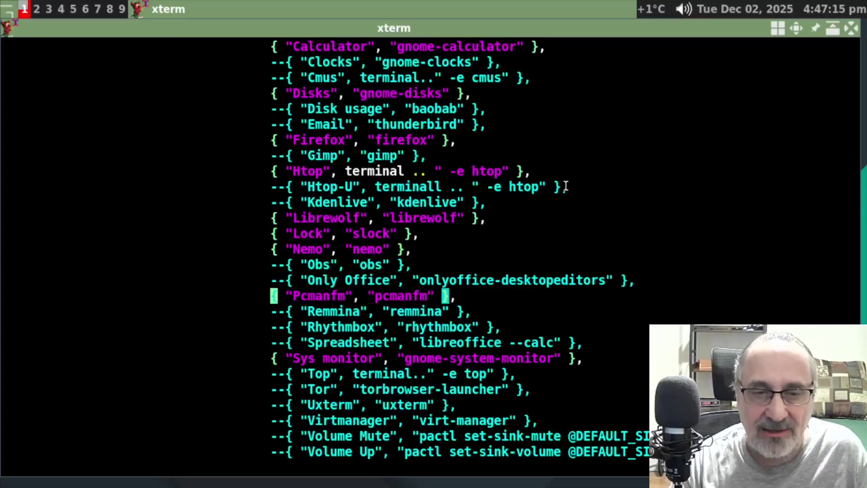
- Save rc.lua with :wq, then clear the shell and exit the xterm
{"action": "key", "text": "k"}
{"action": "key", "text": "colon"}
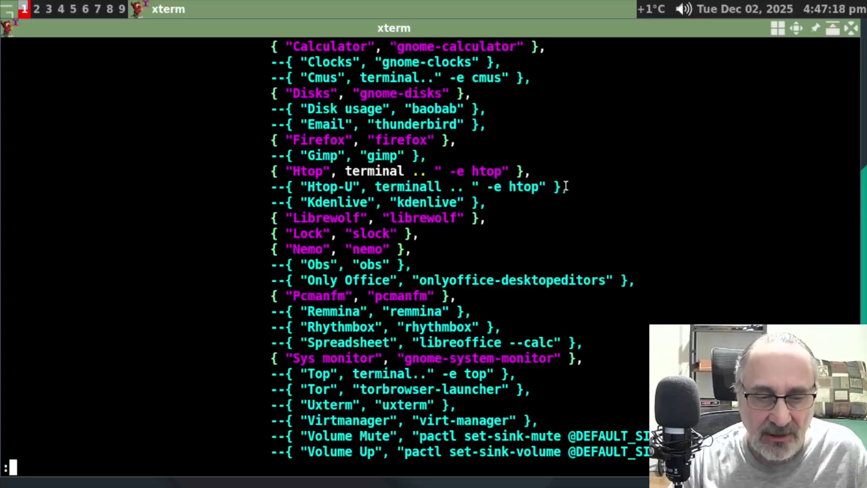
{"action": "type", "text": "wq"}
{"action": "key", "text": "Return"}
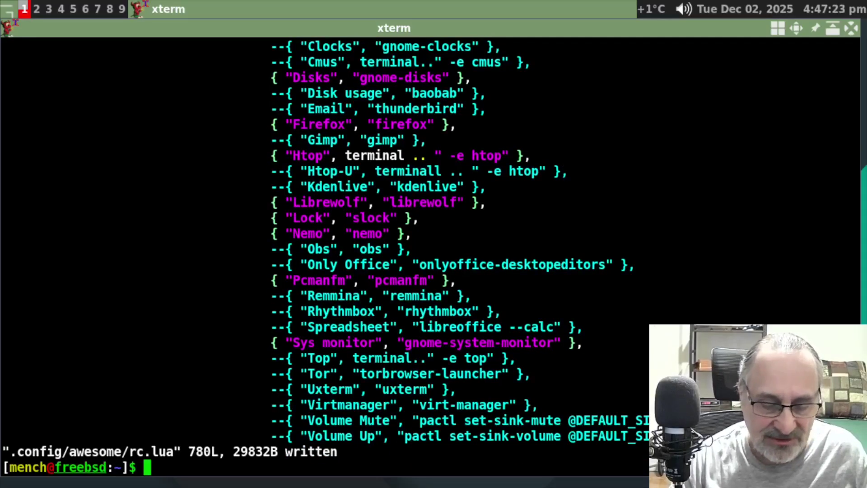
{"action": "type", "text": ":q"}
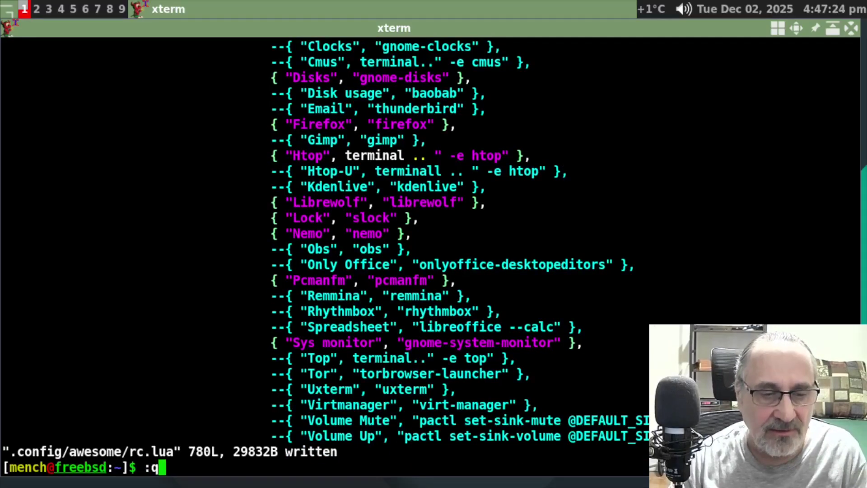
{"action": "key", "text": "Return"}
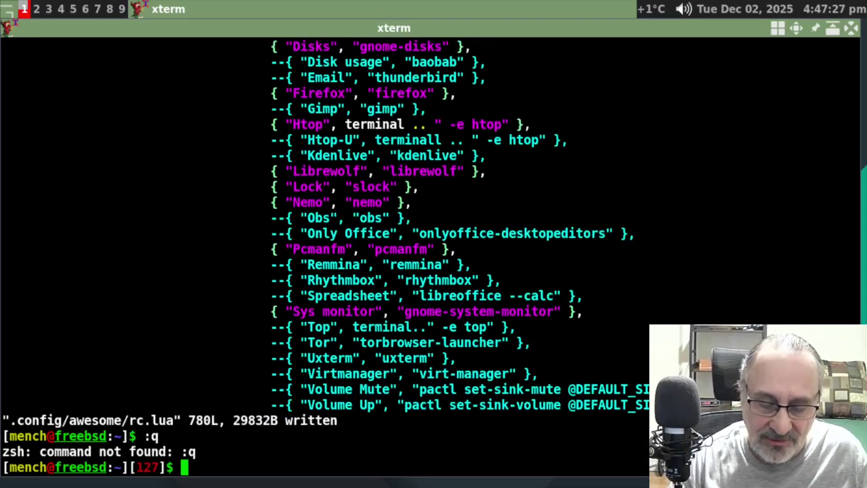
{"action": "key", "text": "ctrl+l"}
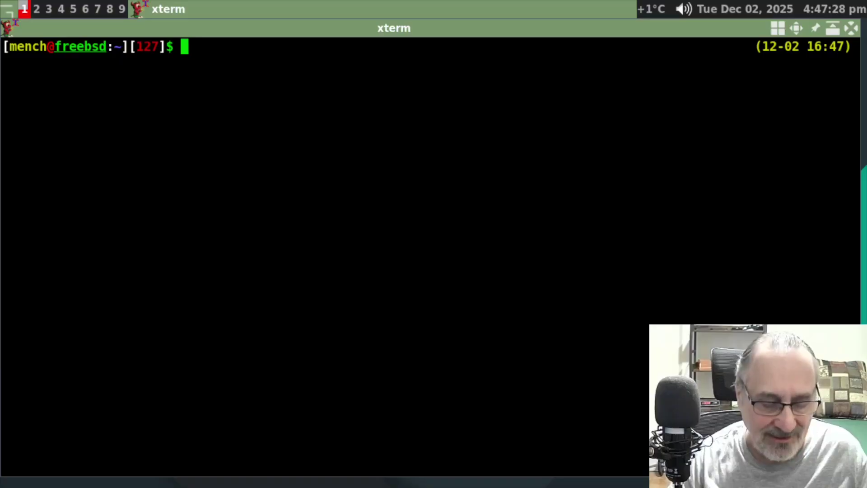
{"action": "key", "text": "ctrl+d"}
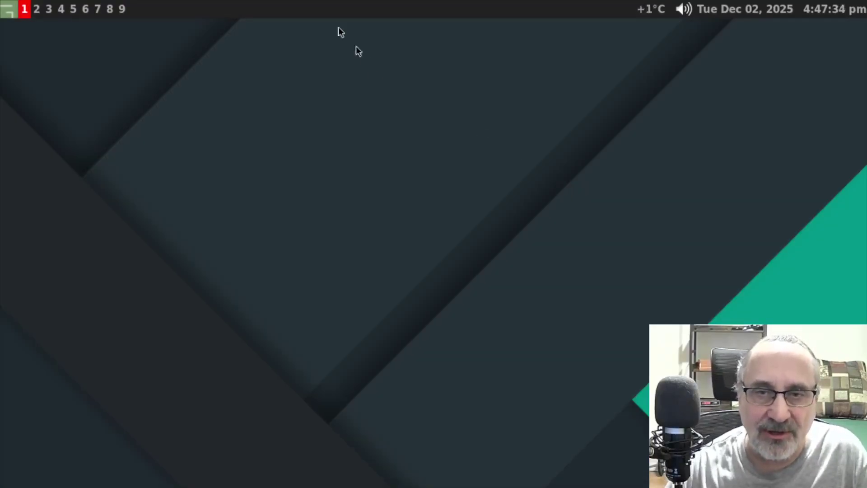
{"action": "right_click", "coordinate": [348, 35]}
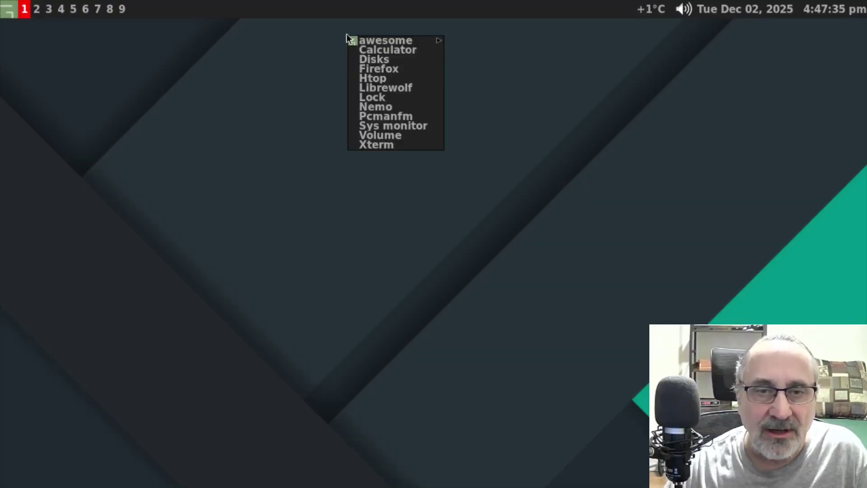
{"action": "left_click", "coordinate": [425, 114]}
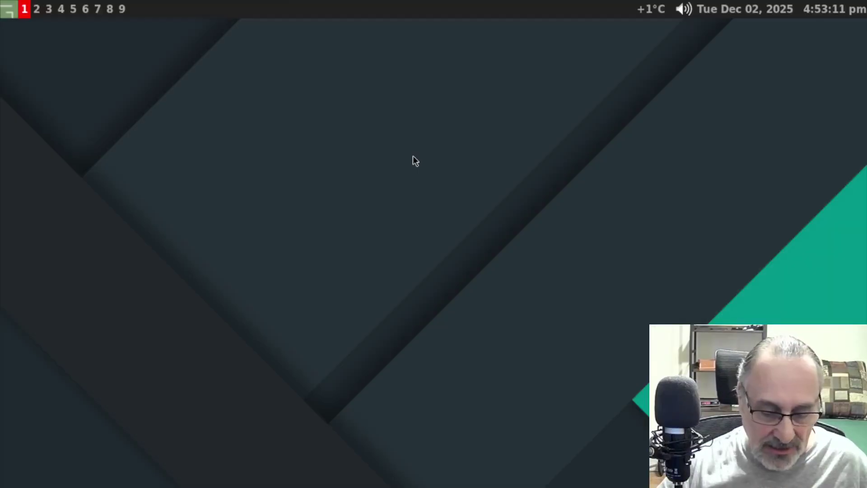
- Open a terminal with Super+Enter and view /etc/pf.conf in vim
{"action": "key", "text": "super+Return"}
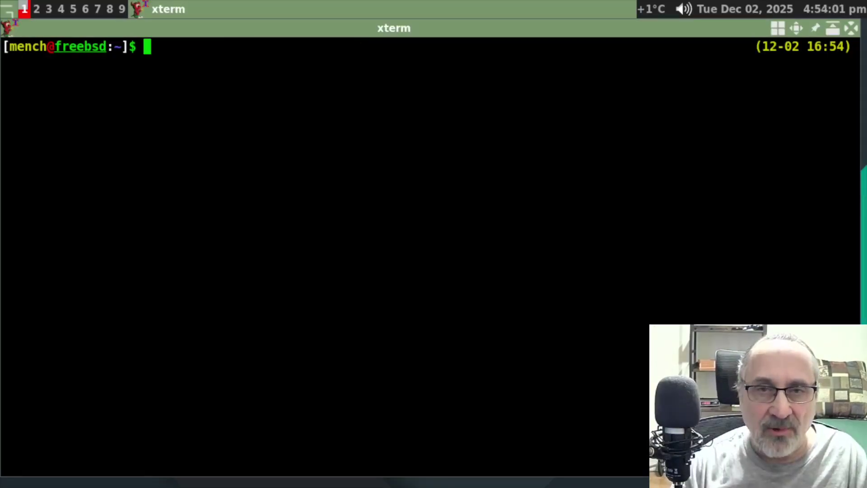
{"action": "type", "text": "vim"}
{"action": "type", "text": "/etc/pf"}
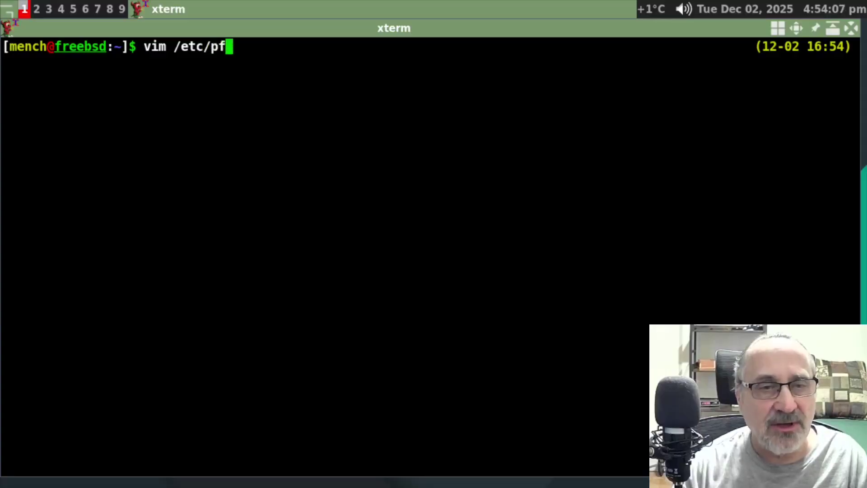
{"action": "type", "text": ".conf"}
{"action": "key", "text": "Return"}
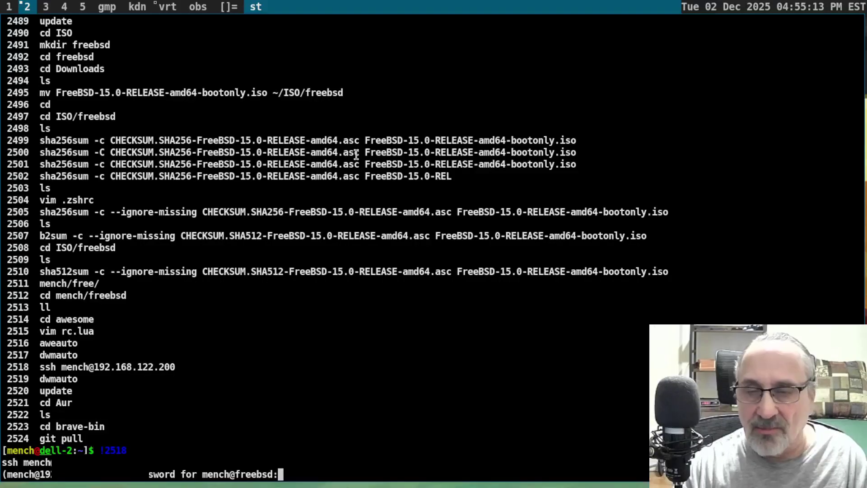
{"action": "key", "text": "Return"}
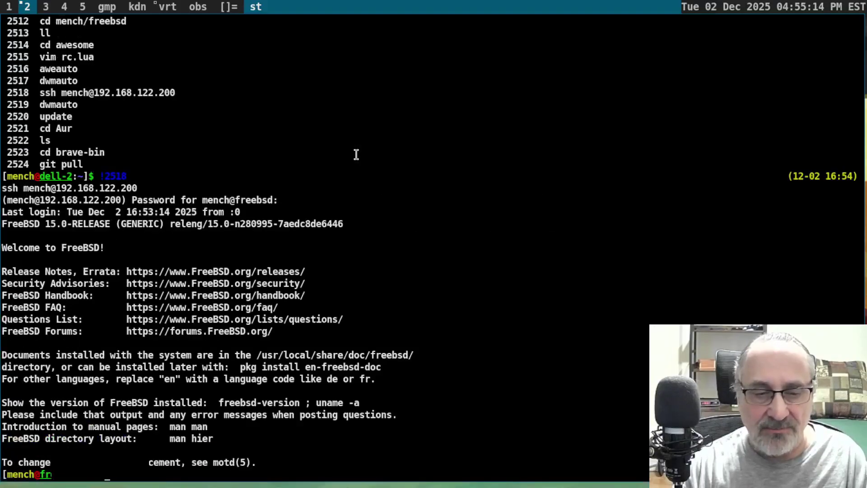
{"action": "key", "text": "ctrl+l"}
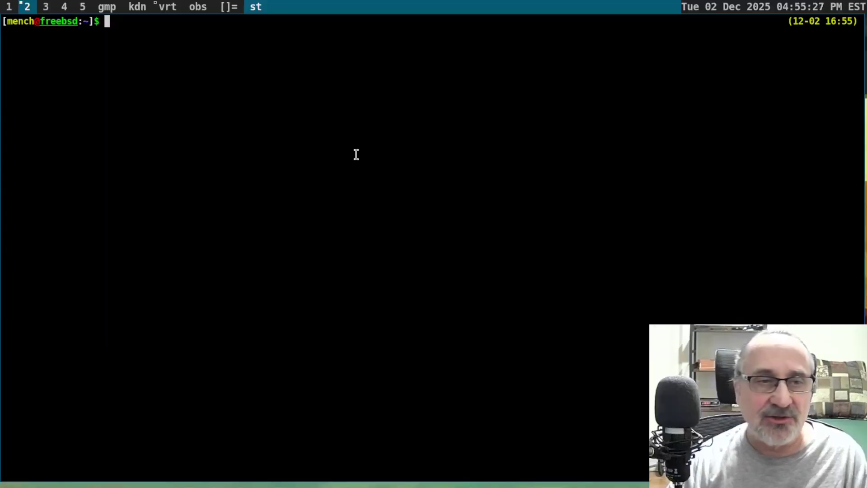
{"action": "type", "text": "fastfetch"}
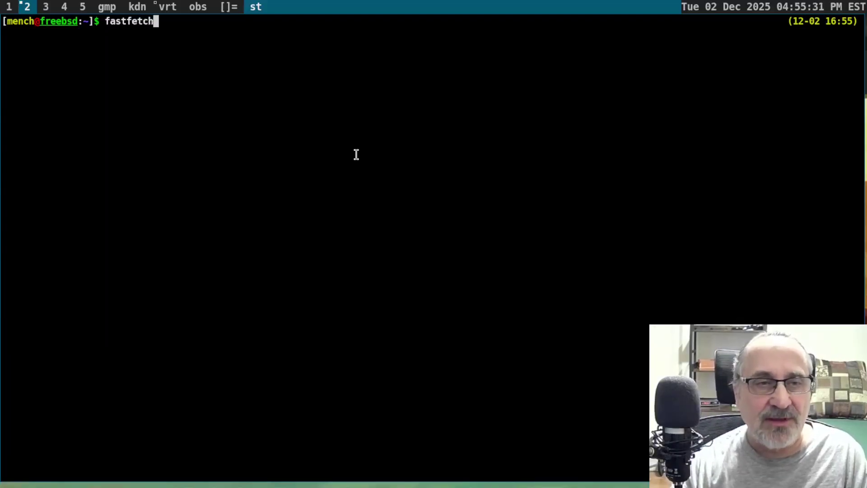
{"action": "key", "text": "Return"}
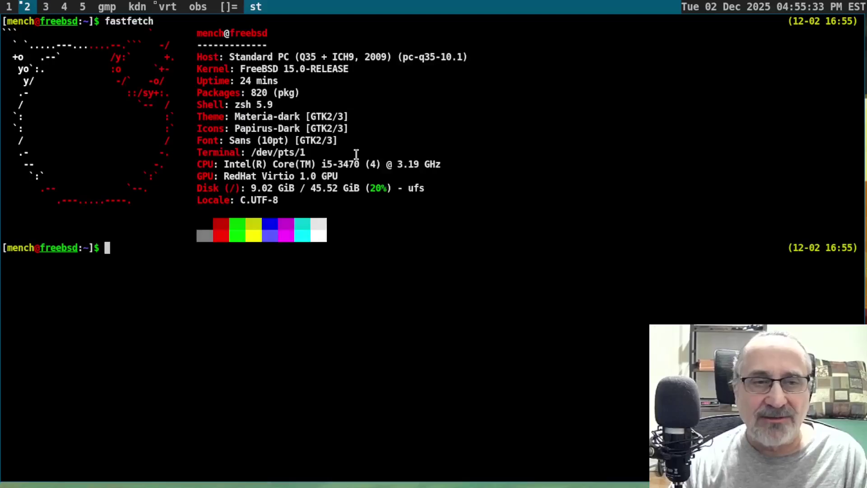
{"action": "type", "text": "exit"}
{"action": "key", "text": "Return"}
{"action": "key", "text": "ctrl+l"}
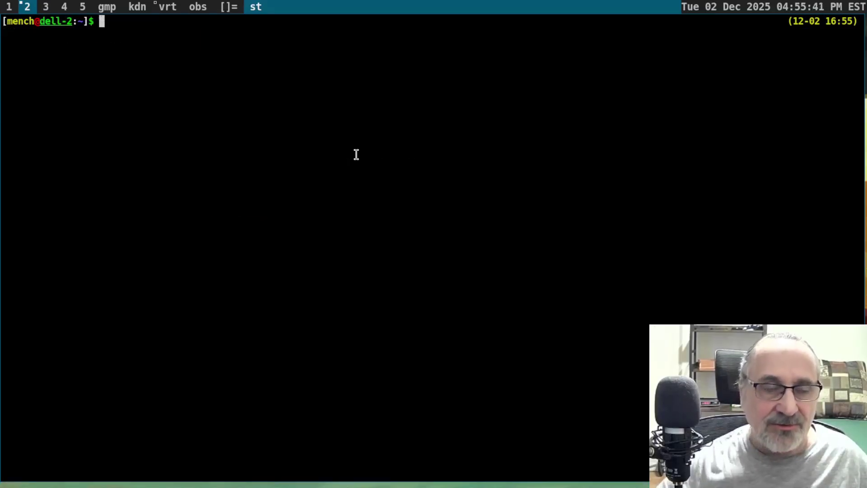
- Close the st terminal and return to the FreeBSD VM on the vrt tag
{"action": "key", "text": "ctrl+d"}
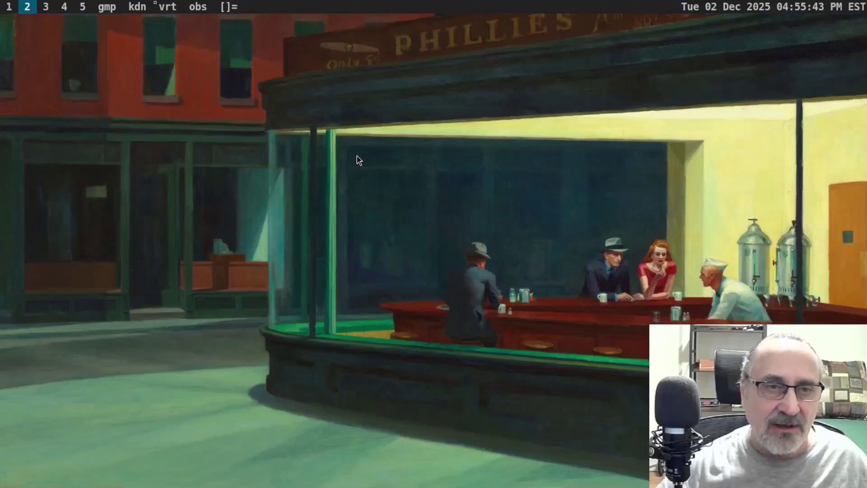
{"action": "left_click", "coordinate": [167, 7]}
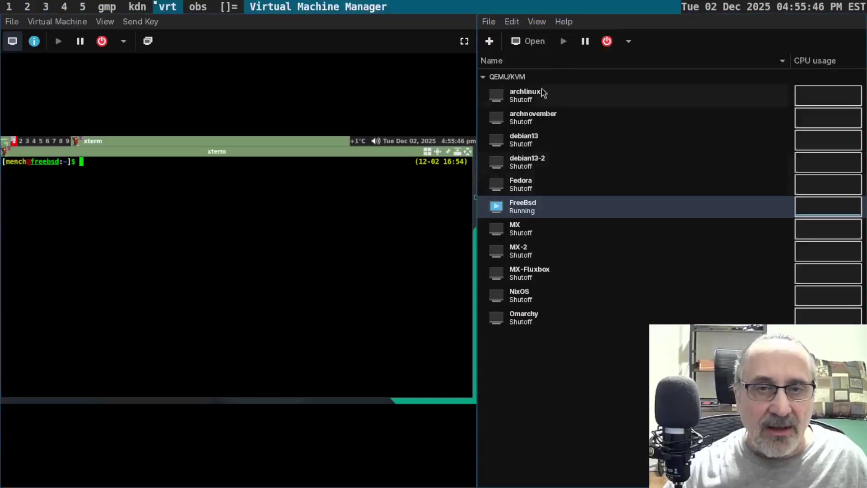
{"action": "left_click", "coordinate": [464, 41]}
- Run sudo vim /etc/pf.conf, declining zsh's spelling correction
{"action": "type", "text": "sudo "}
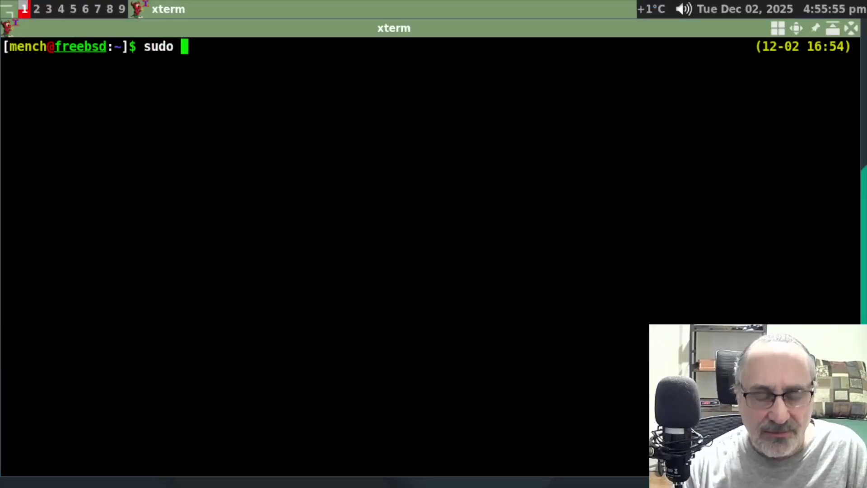
{"action": "type", "text": "vim /etc/pf"}
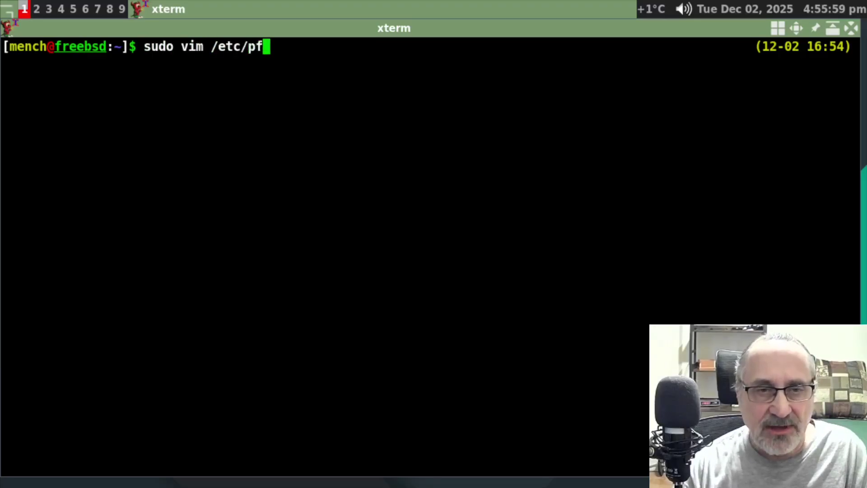
{"action": "key", "text": "Tab"}
{"action": "key", "text": "Tab"}
{"action": "key", "text": "Return"}
{"action": "key", "text": "Return"}
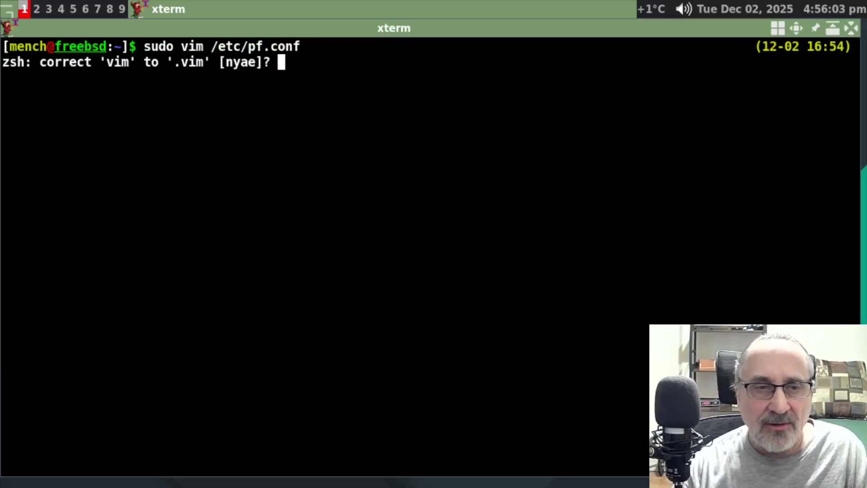
{"action": "type", "text": "n"}
{"action": "key", "text": "Return"}
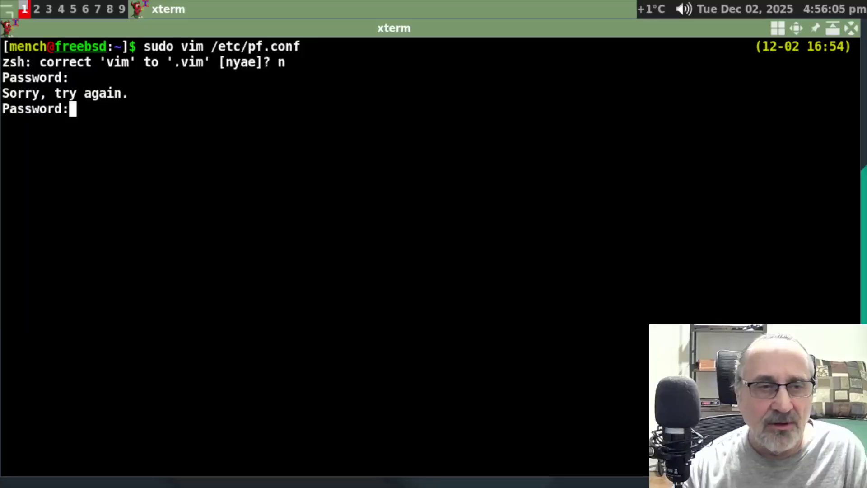
{"action": "key", "text": "Return"}
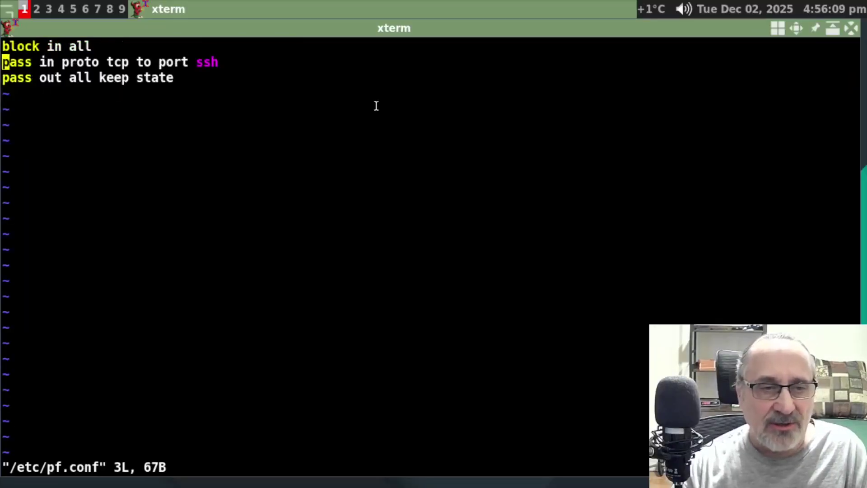
- Prefix the ssh pass rule on line 2 with # to comment it out
{"action": "key", "text": "k"}
{"action": "key", "text": "j"}
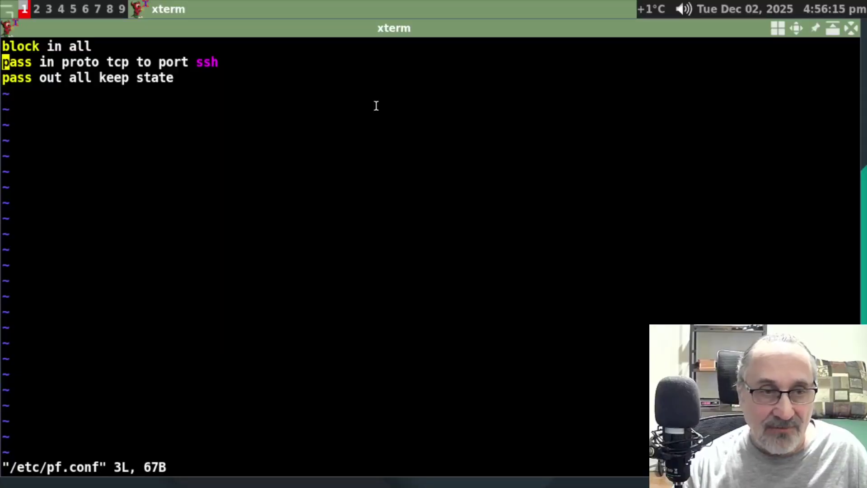
{"action": "type", "text": "i#"}
{"action": "key", "text": "Escape"}
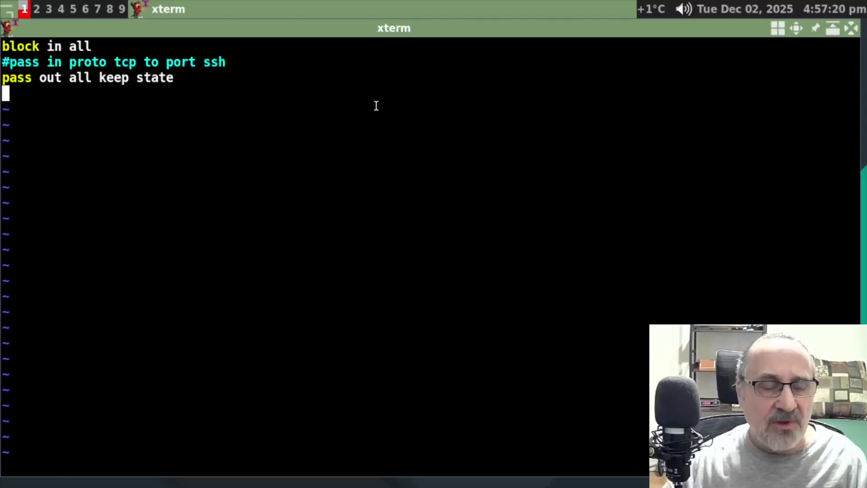